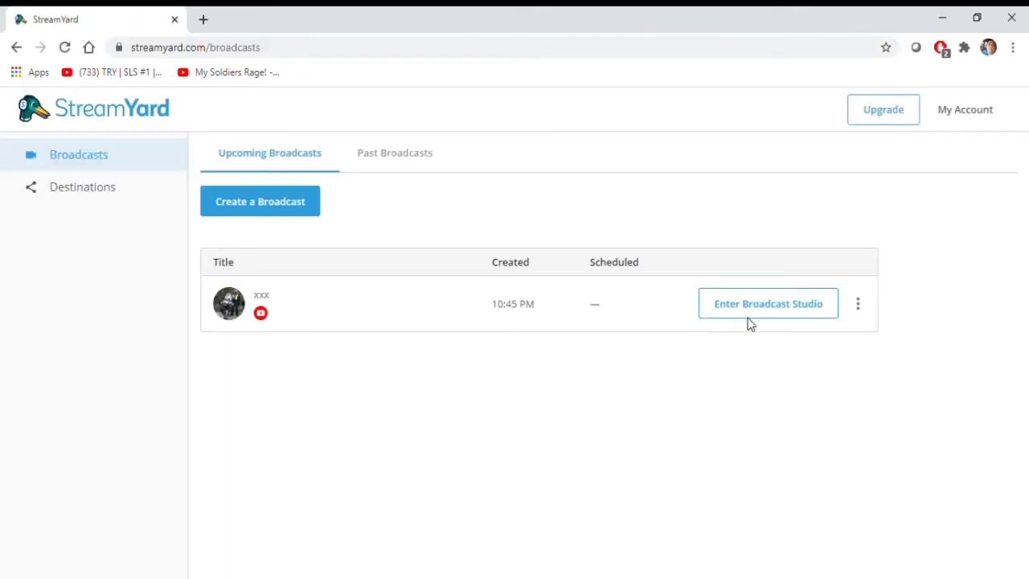
# Start a new broadcast to the YouTube channel titled 'realtime'
pyautogui.click(261, 203)
pyautogui.click(326, 188)
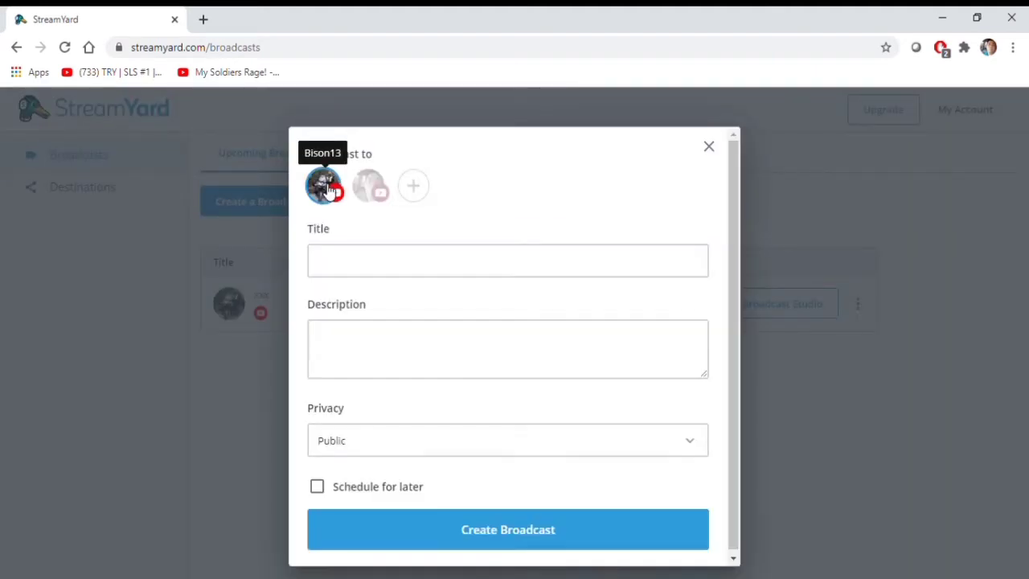
pyautogui.click(369, 272)
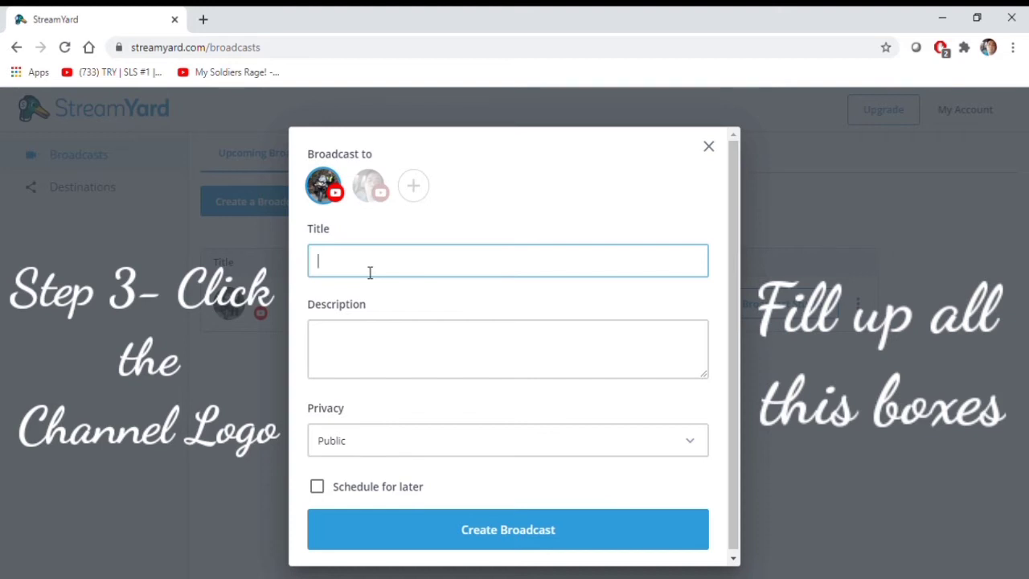
pyautogui.write('realtime')
# Create the 'realtime' broadcast and go from the camera check into the studio
pyautogui.click(565, 545)
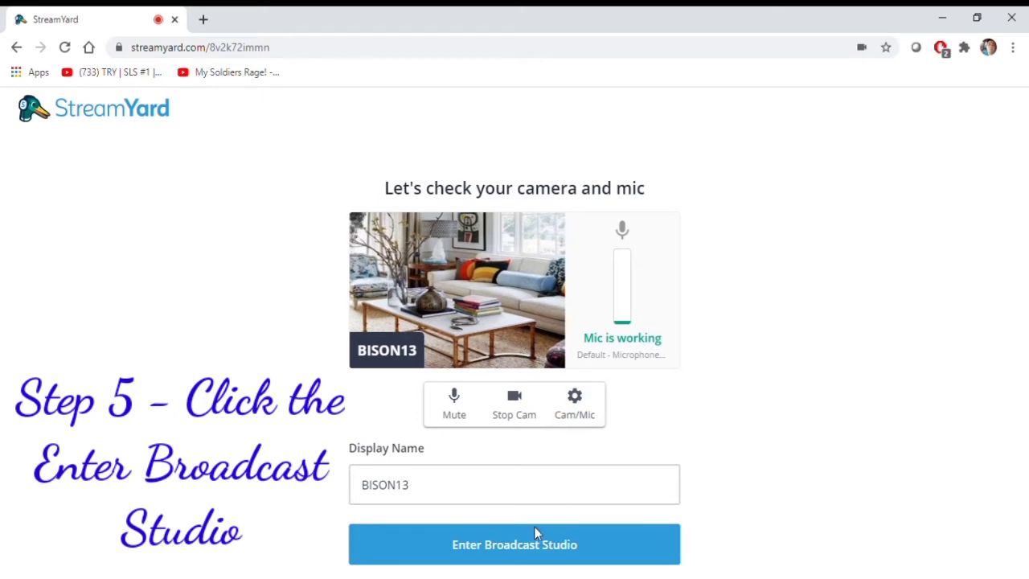
pyautogui.click(535, 554)
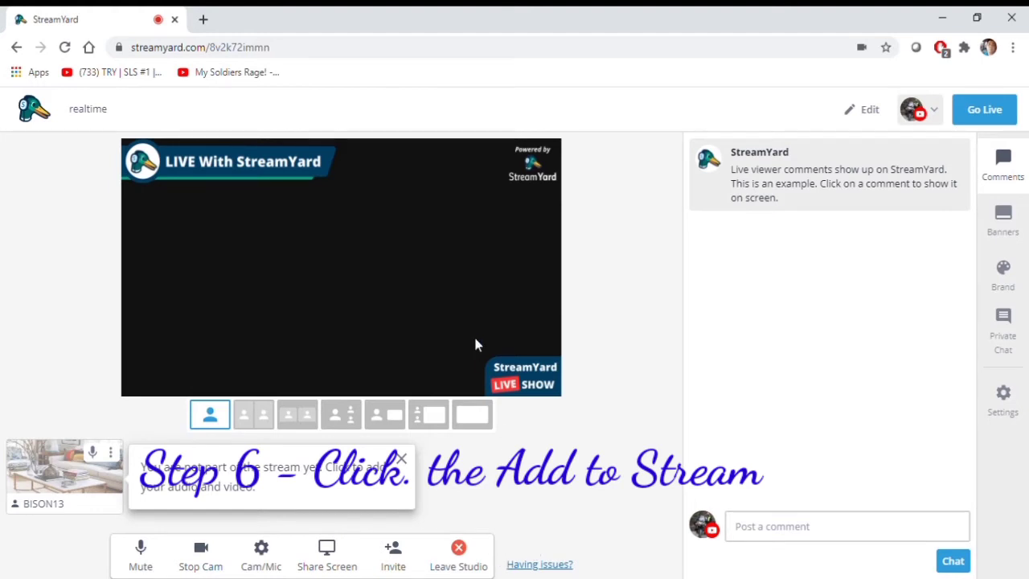
# In a new tab, search Yahoo for 'realtime subscriber counter' and find the YouTube Realtime result
pyautogui.click(204, 22)
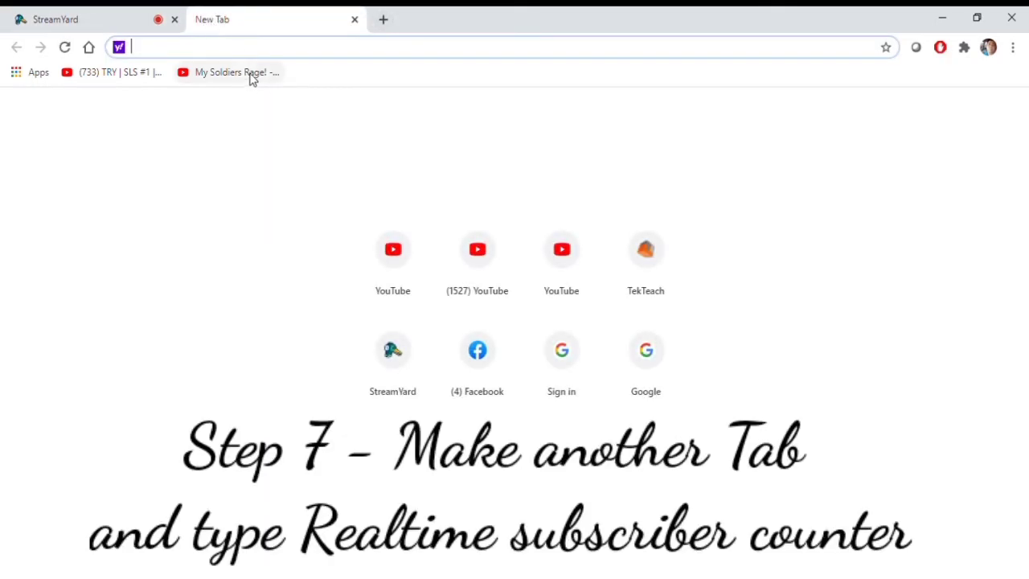
pyautogui.write('realtime subscriber counter')
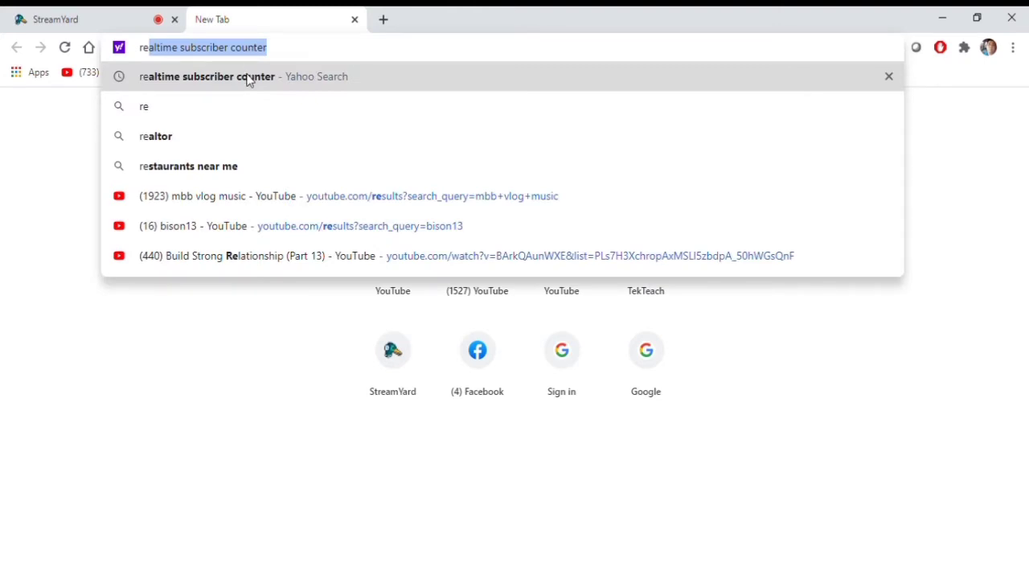
pyautogui.click(248, 78)
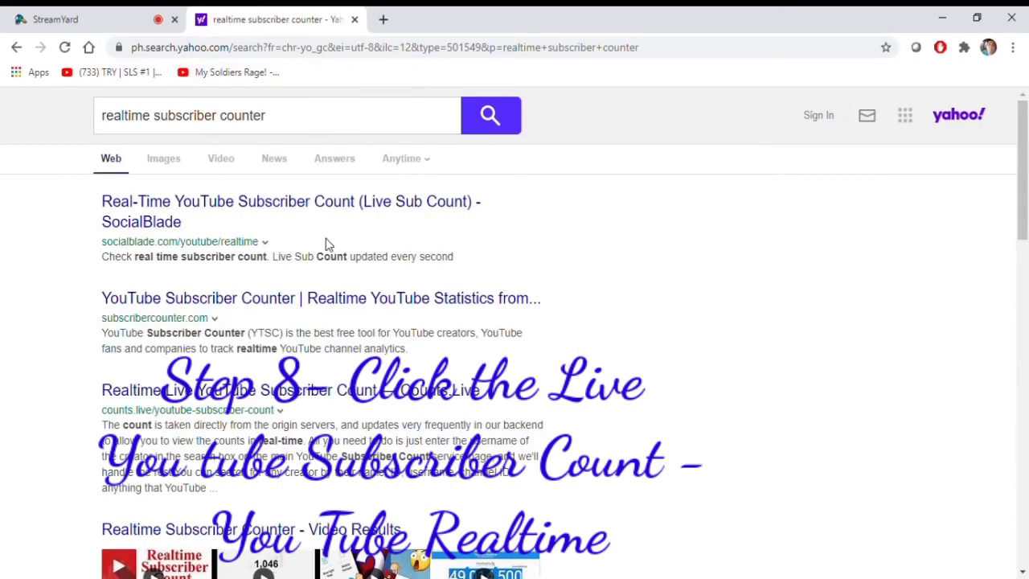
pyautogui.scroll(-5, 326, 244)
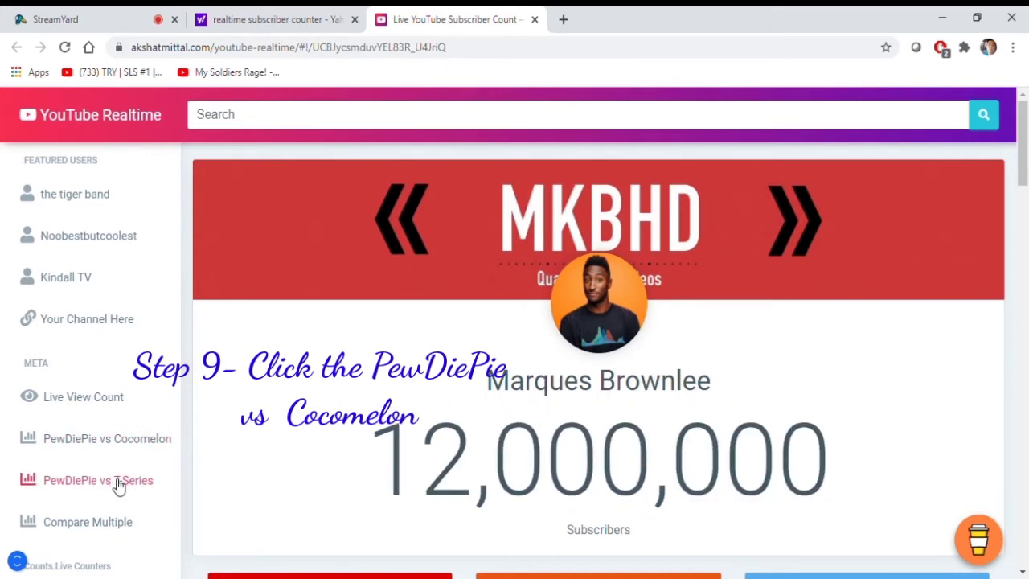
# Open the PewDiePie vs Cocomelon comparison and replace the first channel with Don's Life
pyautogui.click(126, 443)
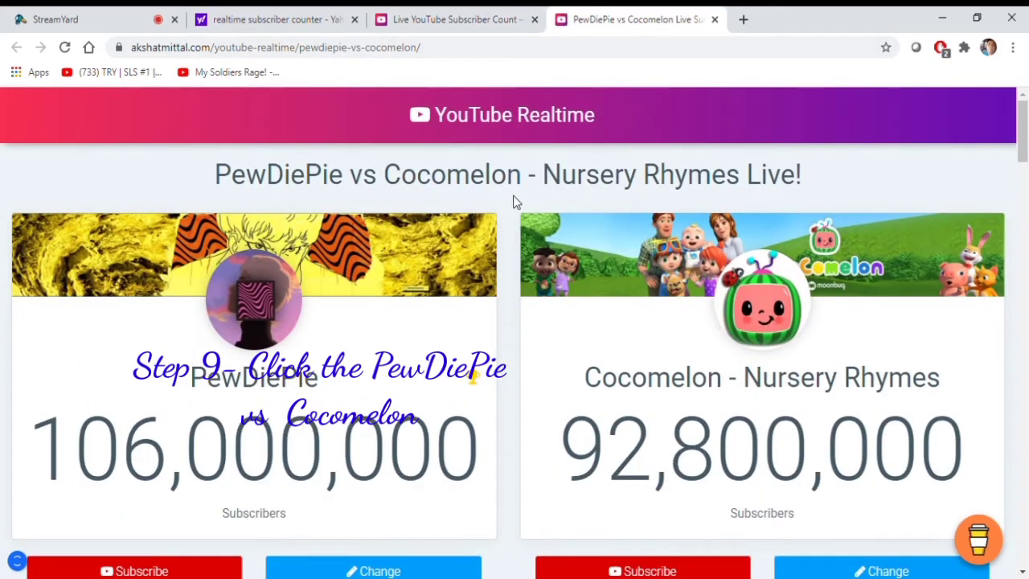
pyautogui.scroll(-1, 446, 229)
pyautogui.scroll(-1, 444, 232)
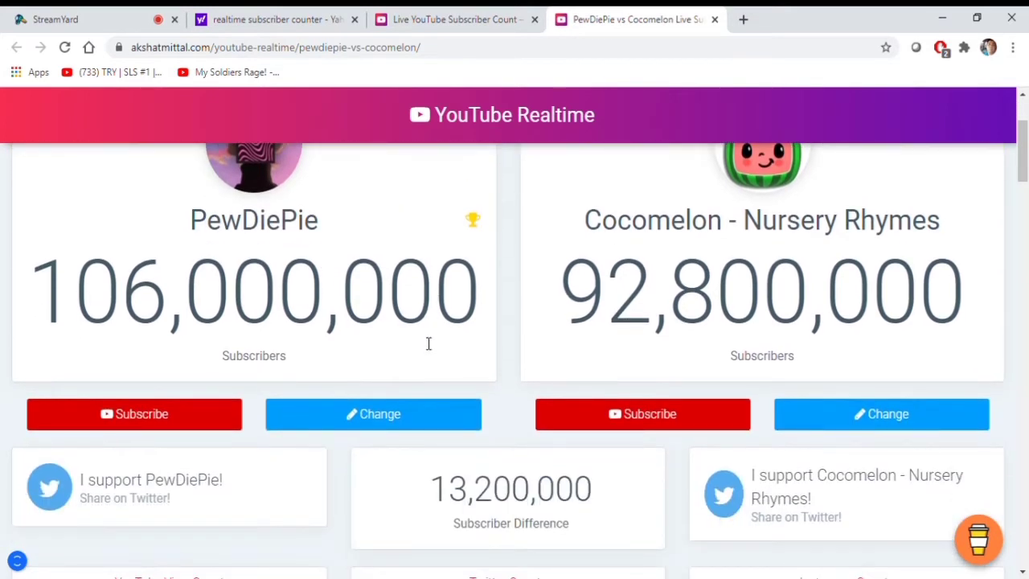
pyautogui.click(389, 415)
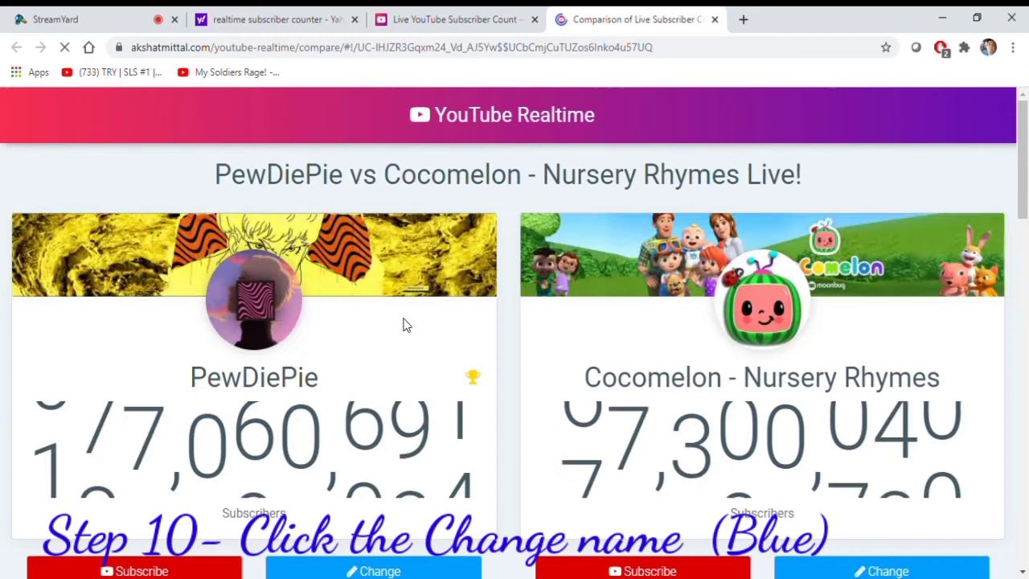
pyautogui.scroll(-2, 381, 386)
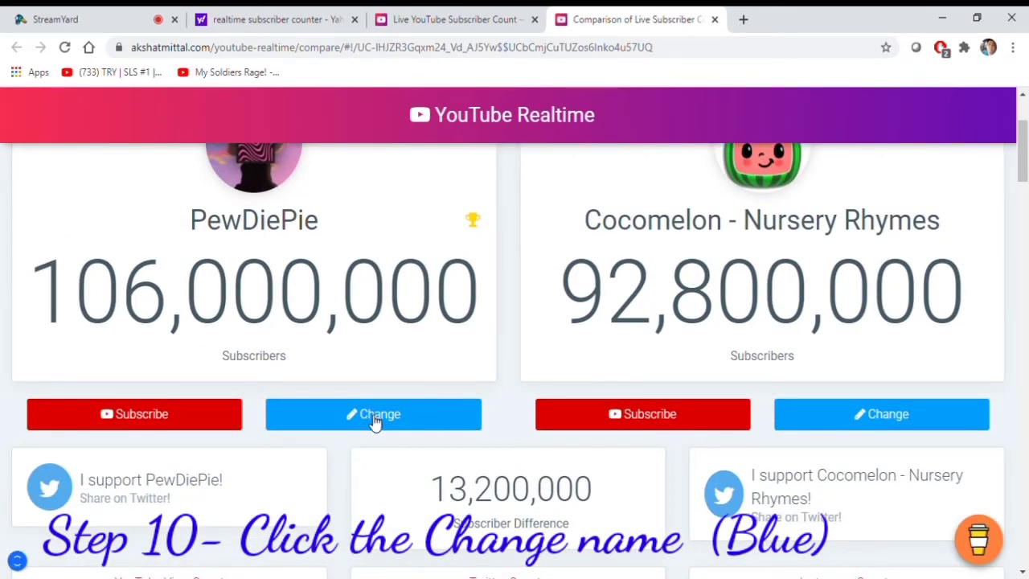
pyautogui.click(374, 420)
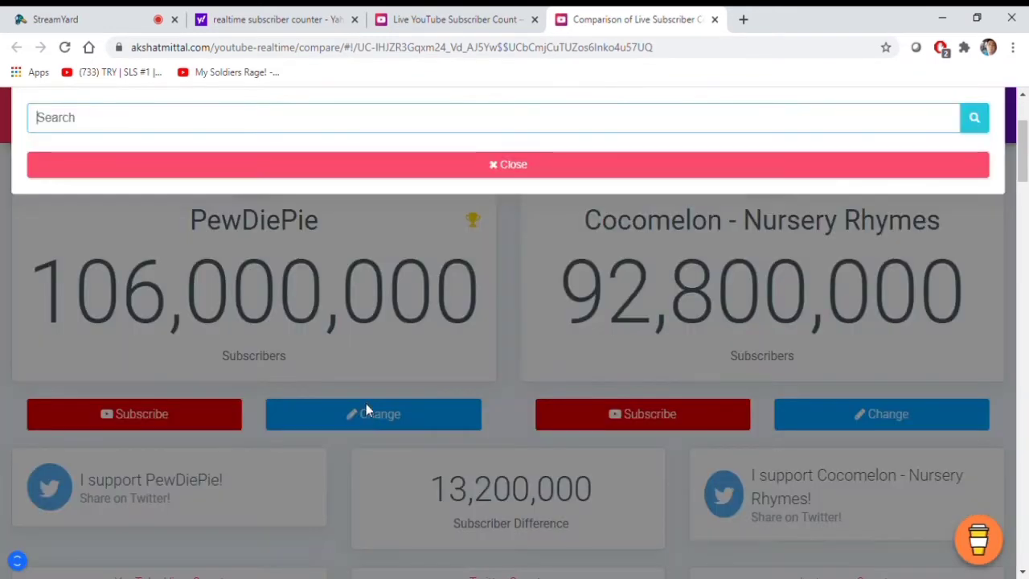
pyautogui.click(336, 123)
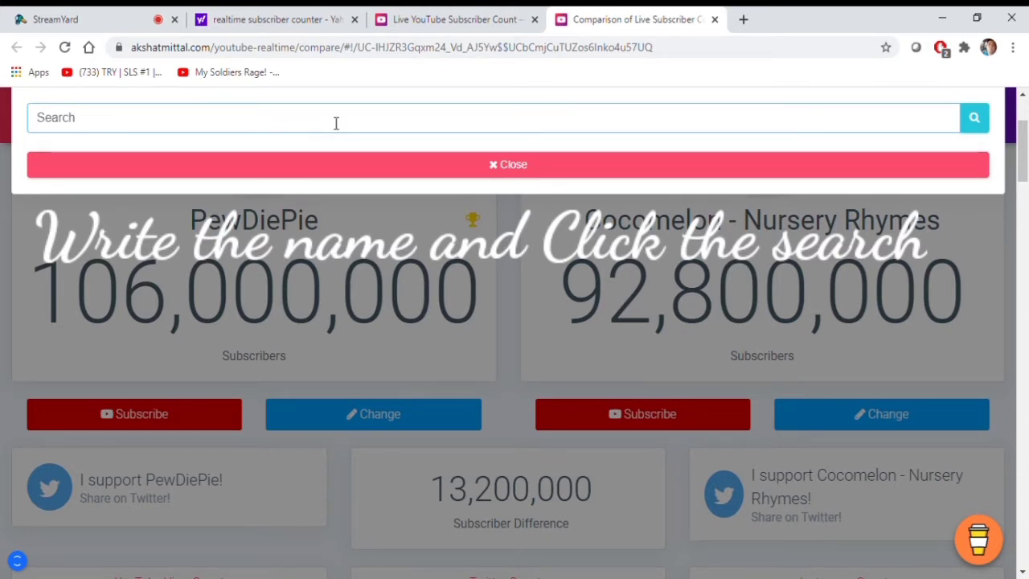
pyautogui.write('don')
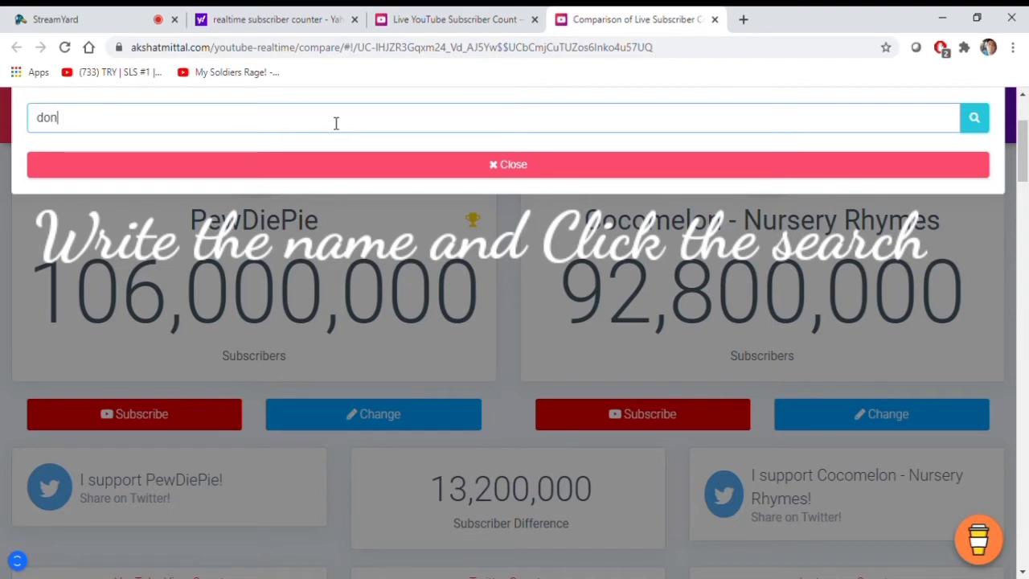
pyautogui.click(975, 118)
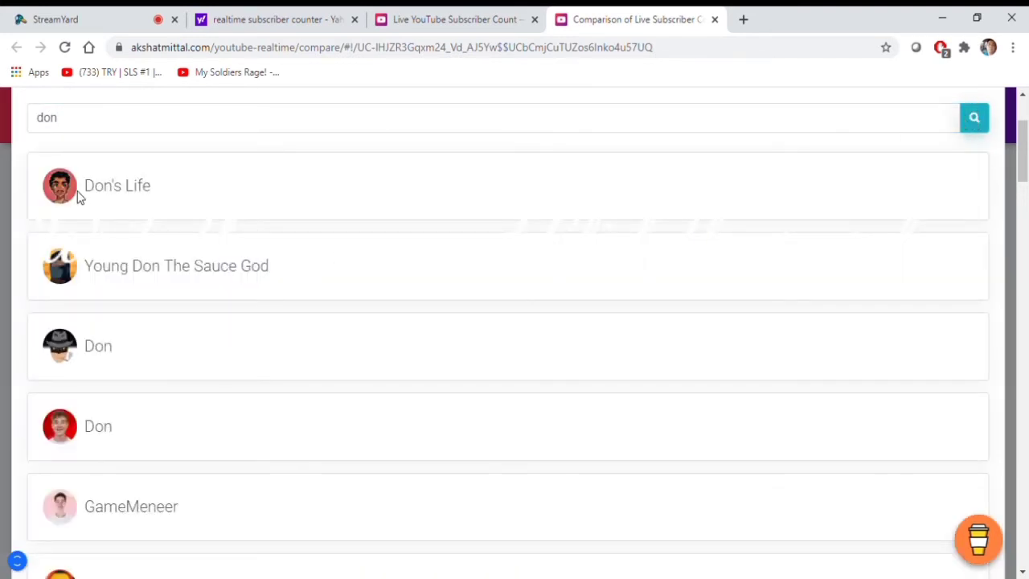
pyautogui.click(79, 197)
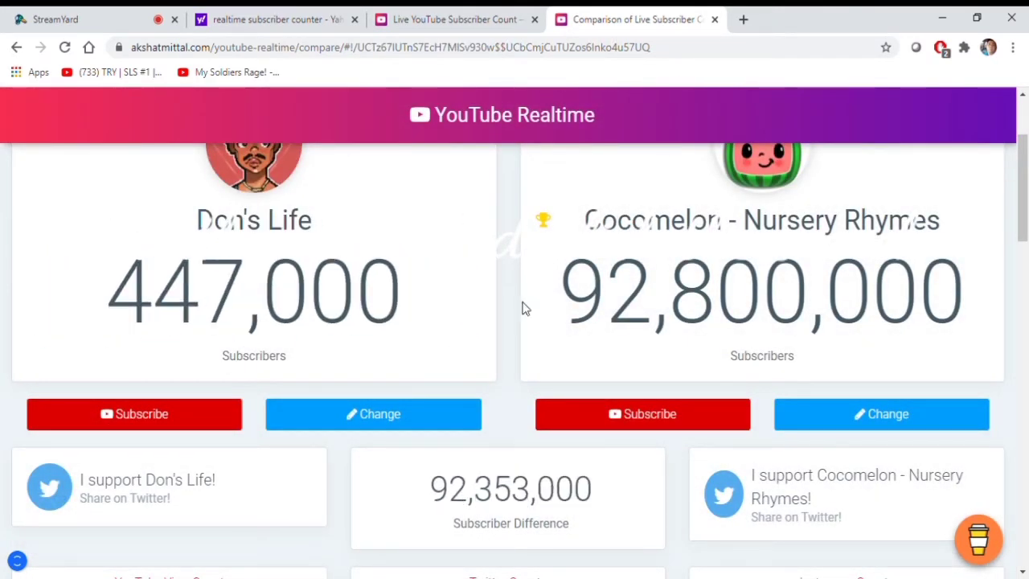
# Replace Cocomelon in the second slot with Eva Bravo Play
pyautogui.click(896, 422)
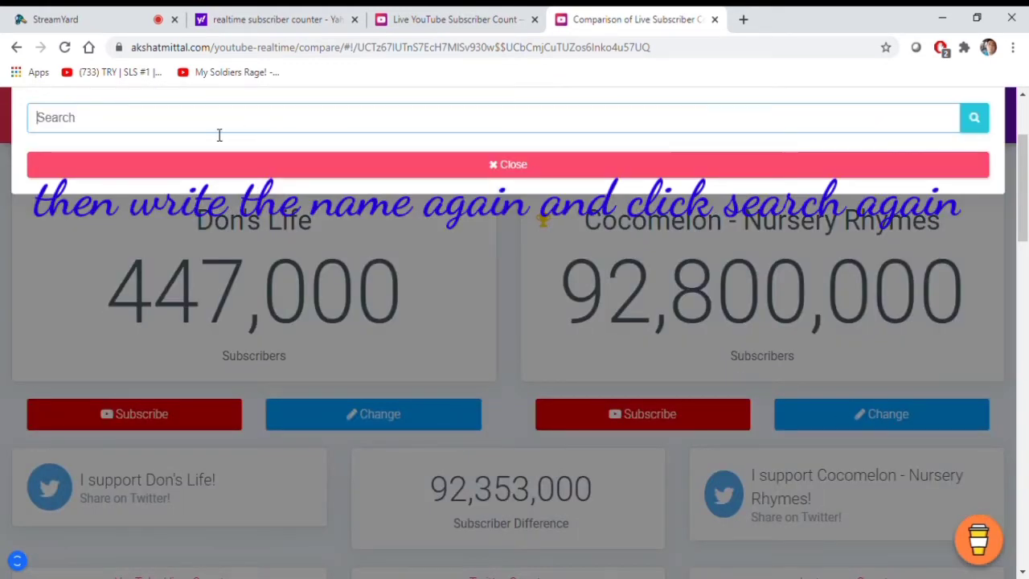
pyautogui.write('eva')
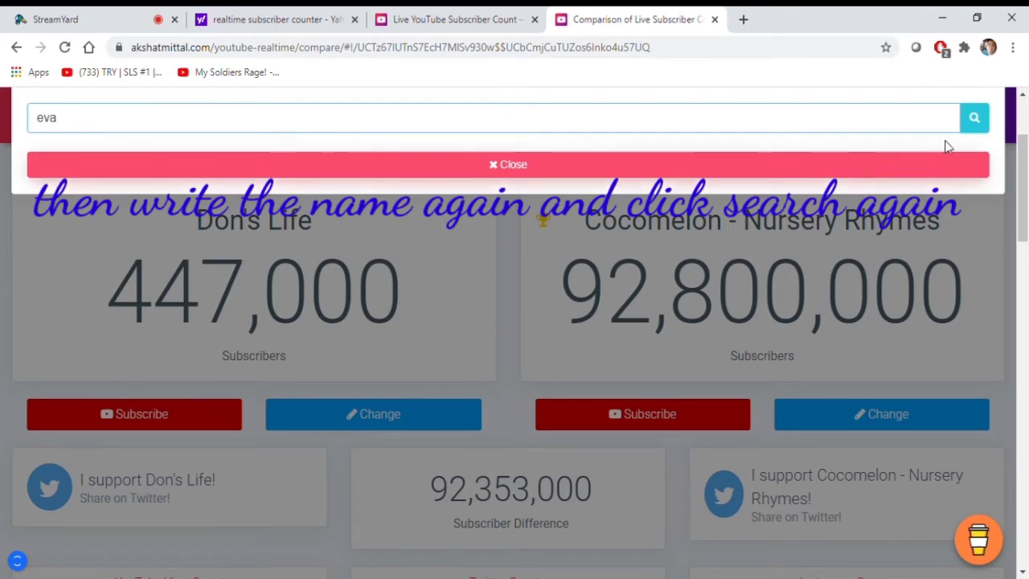
pyautogui.click(971, 127)
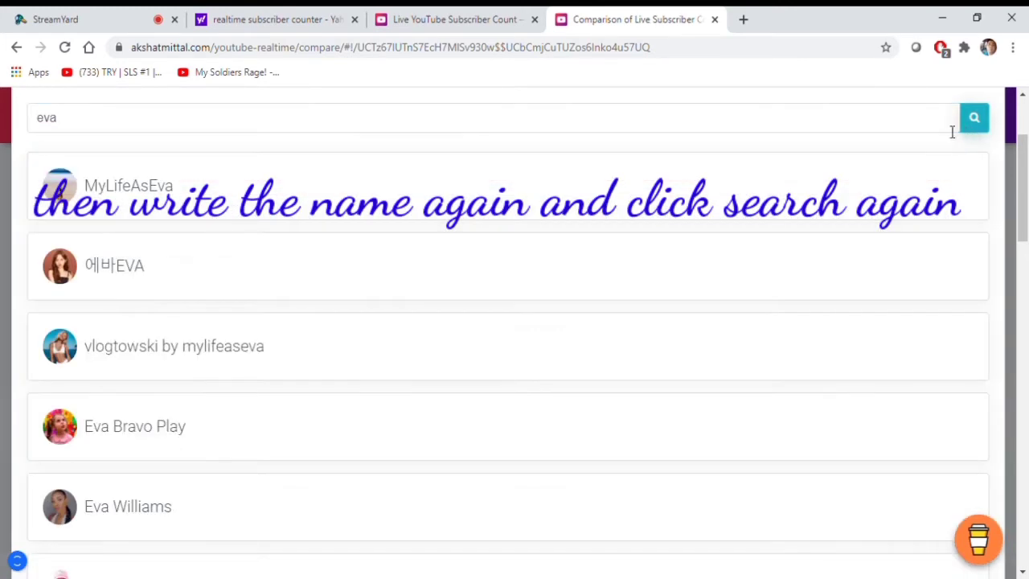
pyautogui.click(125, 434)
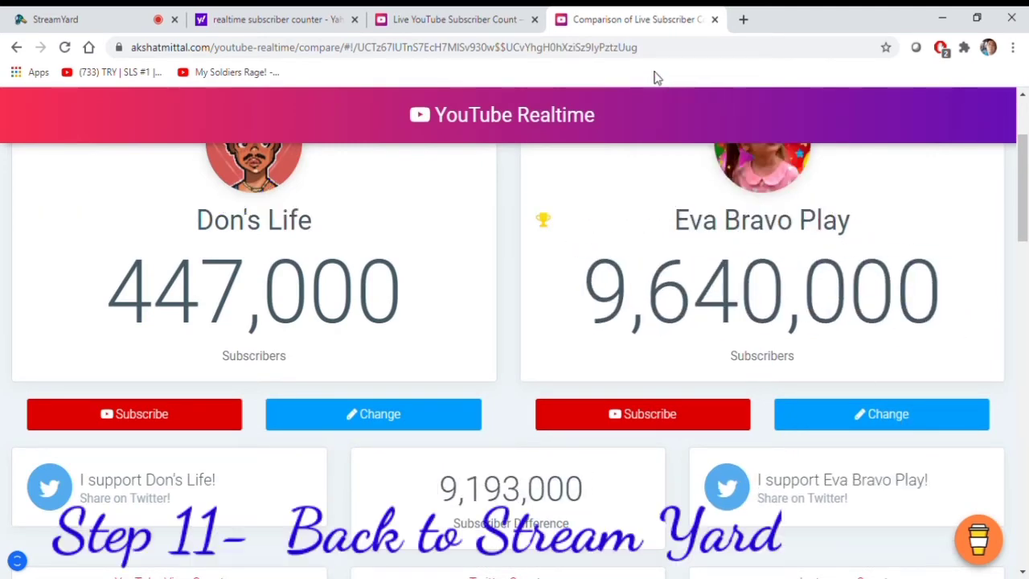
# In the studio, add the camera to the stage and list the Chrome tabs available to share
pyautogui.click(102, 27)
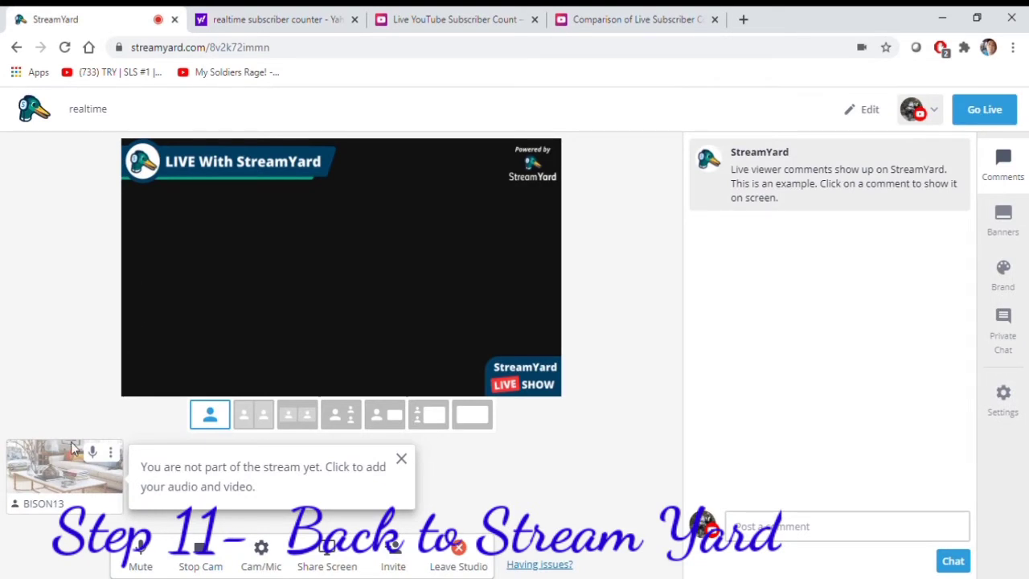
pyautogui.click(62, 480)
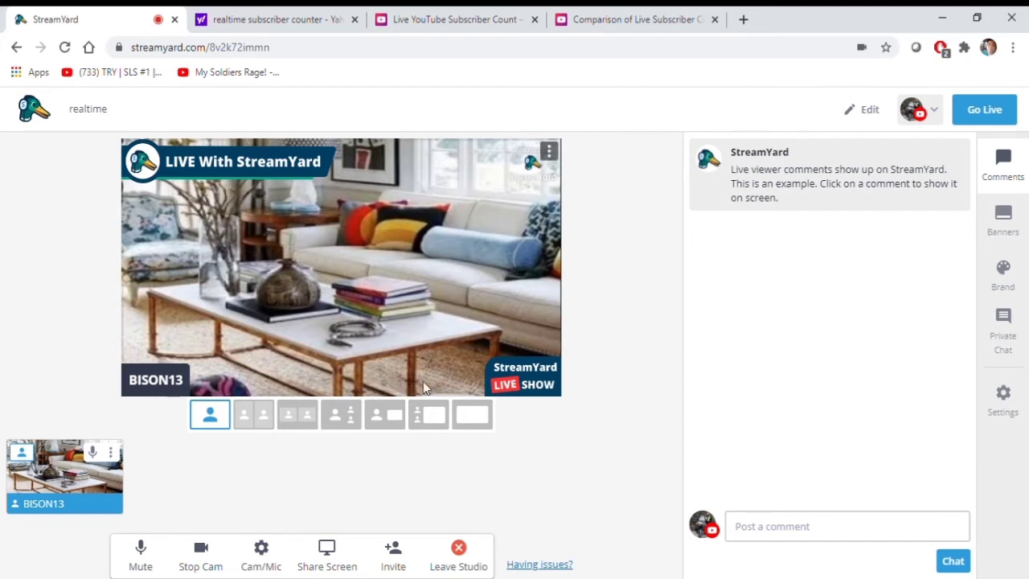
pyautogui.click(327, 554)
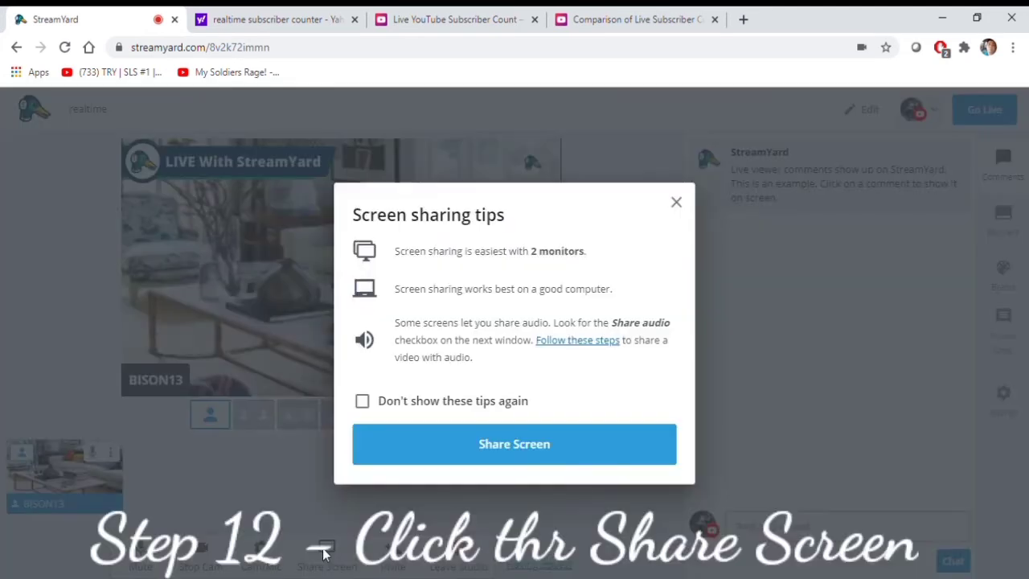
pyautogui.click(519, 447)
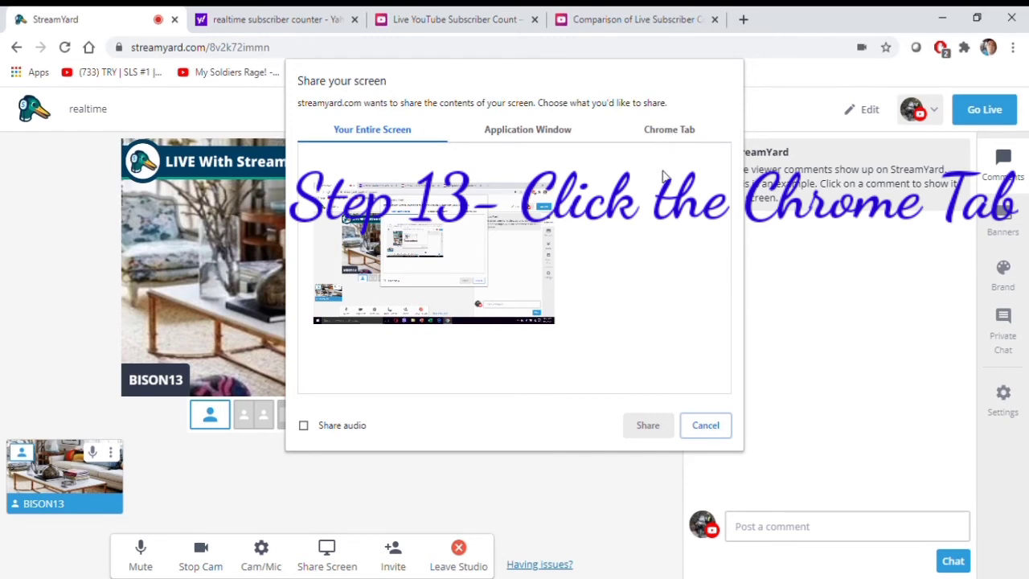
pyautogui.click(668, 130)
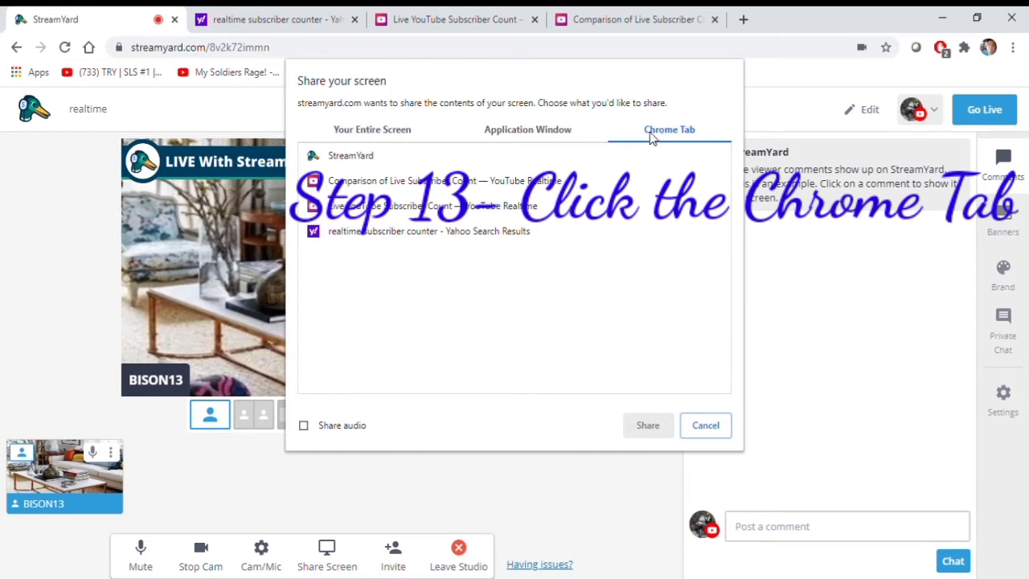
# Share the 'Comparison of Live Subscriber Count' tab and return to the studio
pyautogui.click(555, 190)
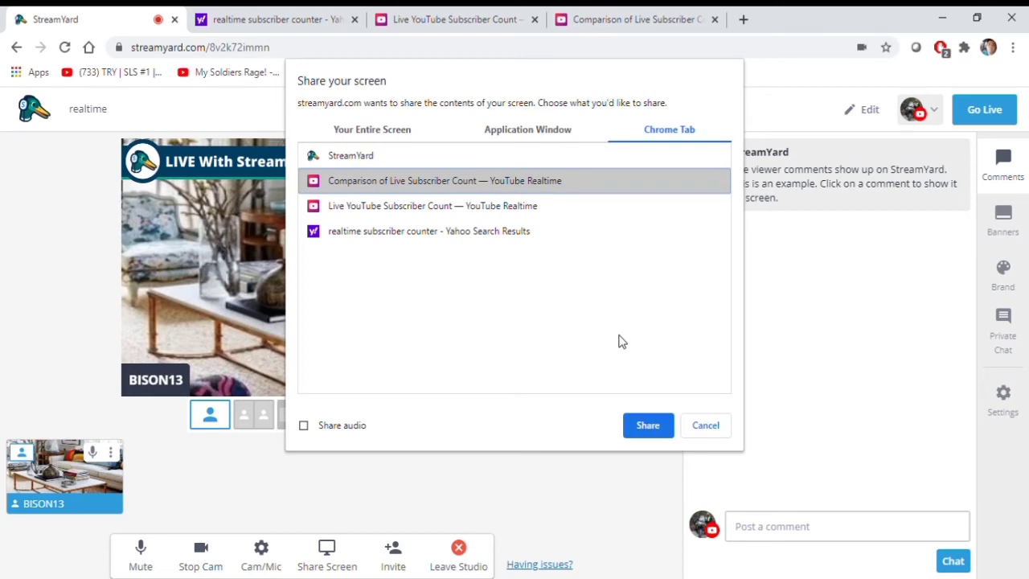
pyautogui.click(647, 425)
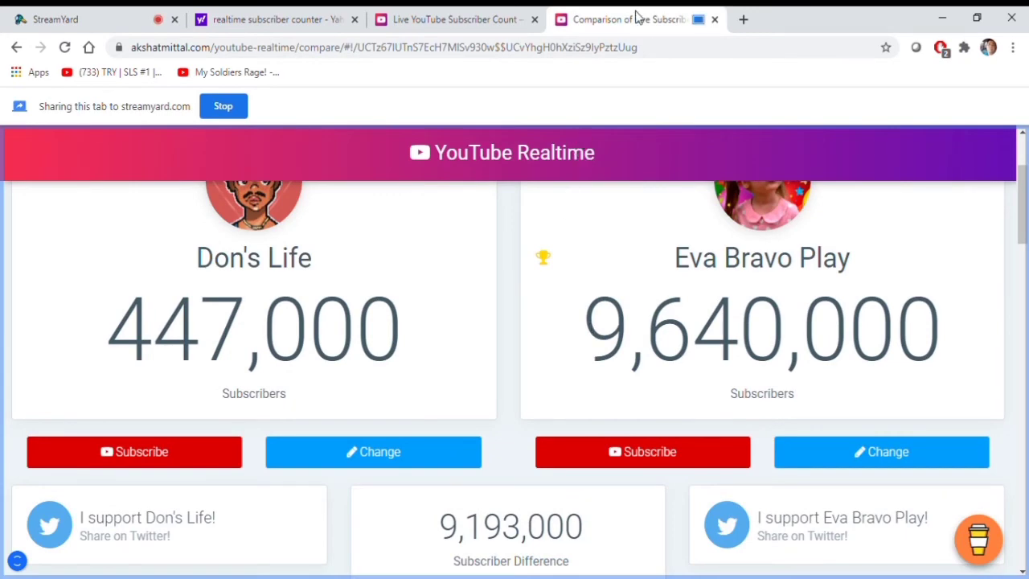
pyautogui.click(80, 23)
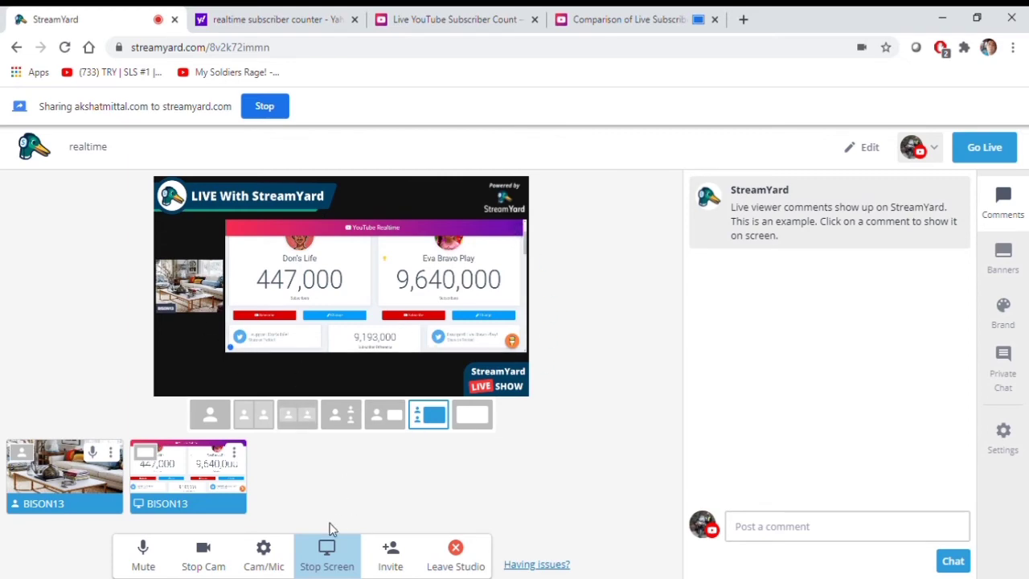
# Stop sharing the subscriber comparison tab from the bottom toolbar
pyautogui.click(328, 562)
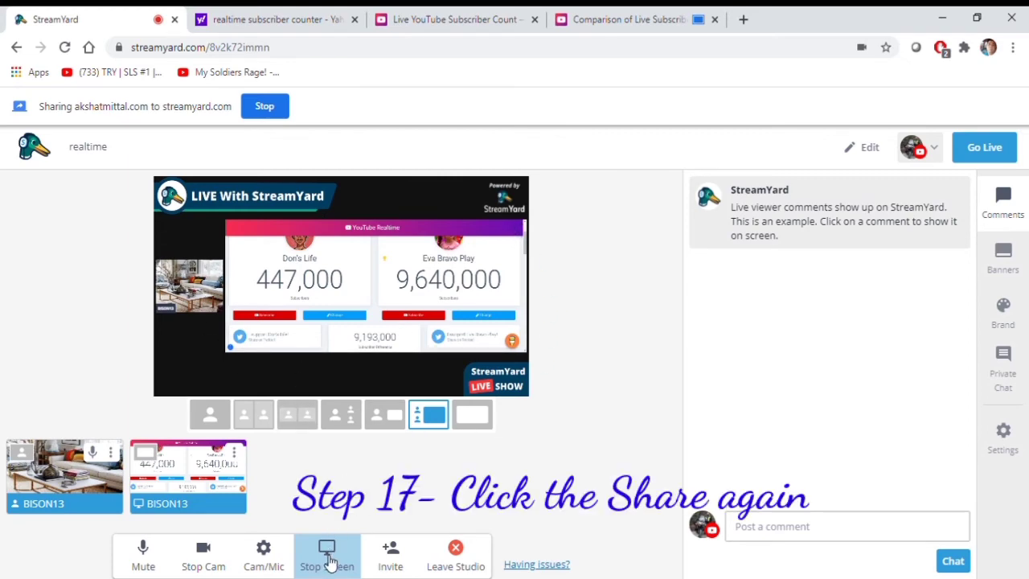